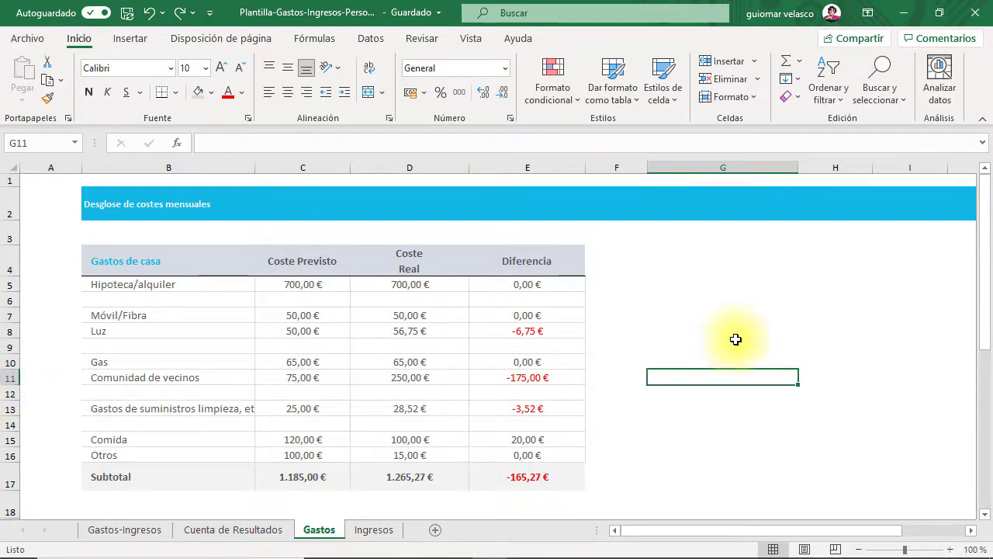
- Delete row 2, the blue Desglose de costes mensuales banner row
click(7, 206)
right_click(10, 206)
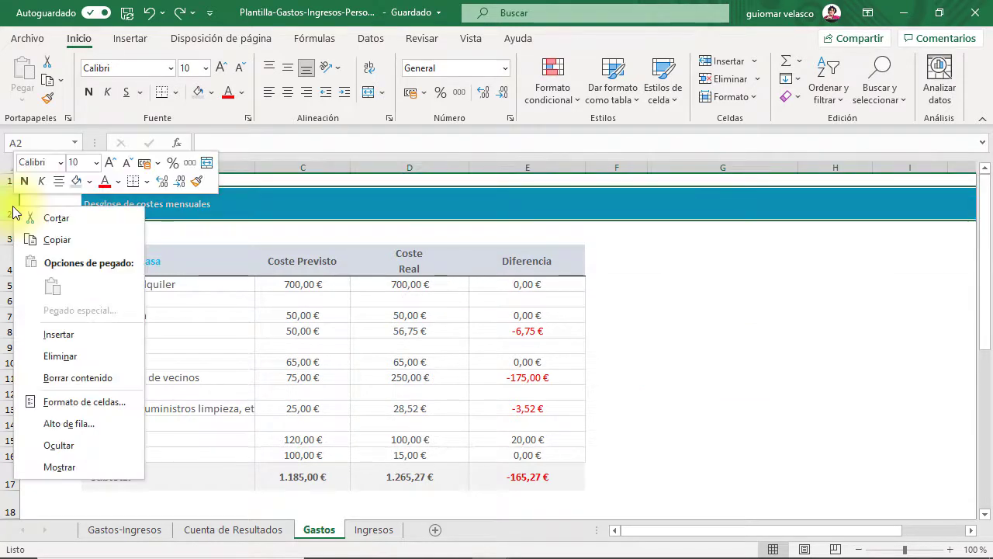
click(70, 359)
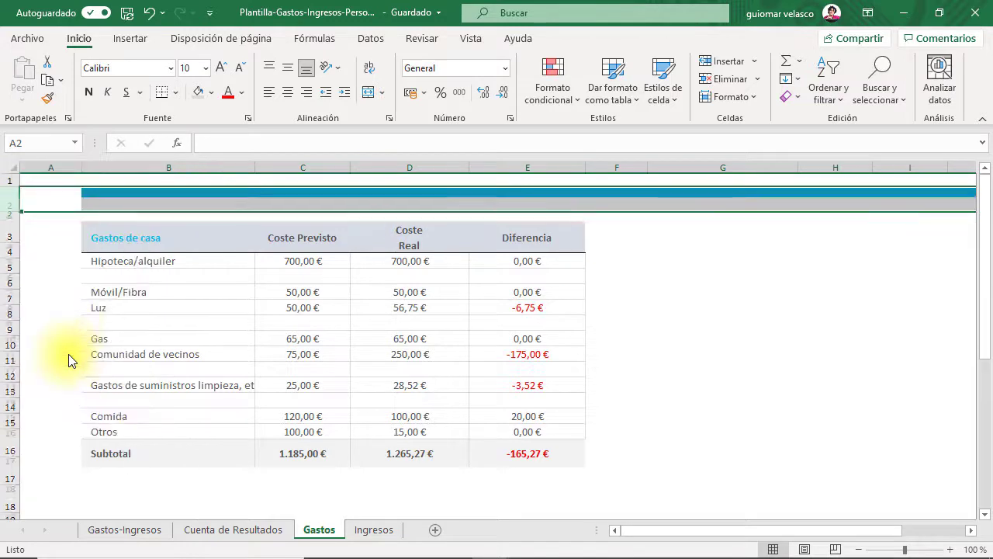
click(682, 287)
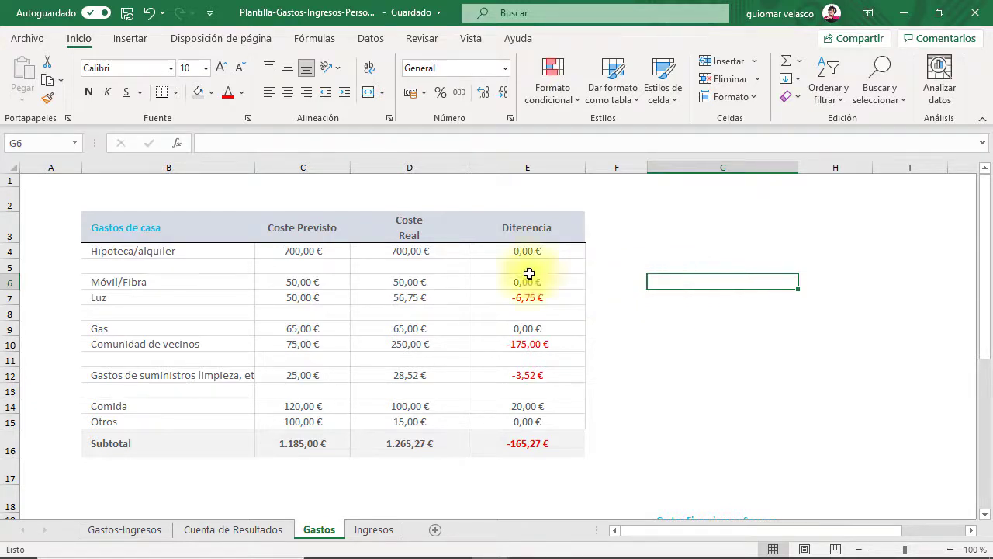
- Bring up the options for empty row 5, then dismiss them without deleting it
click(7, 266)
right_click(7, 266)
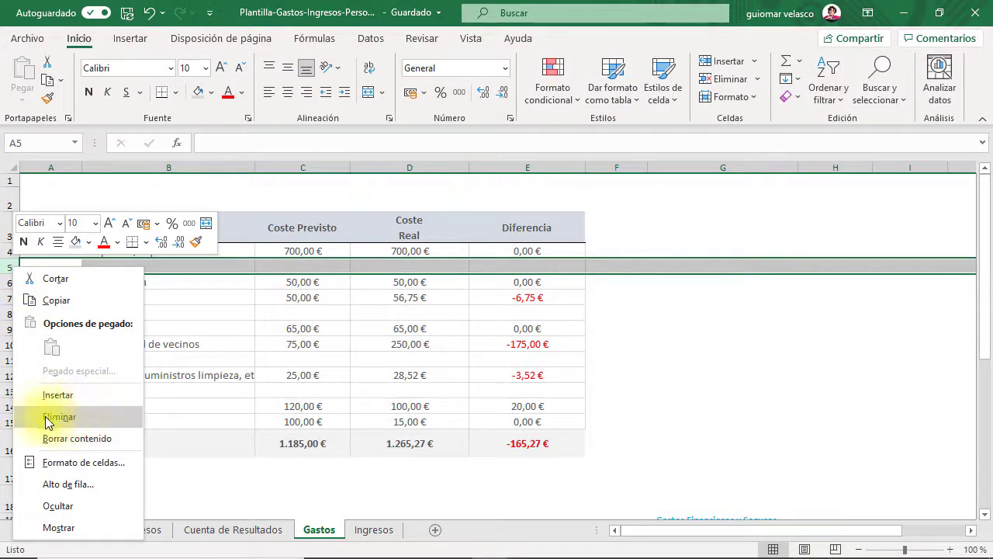
click(678, 311)
click(662, 310)
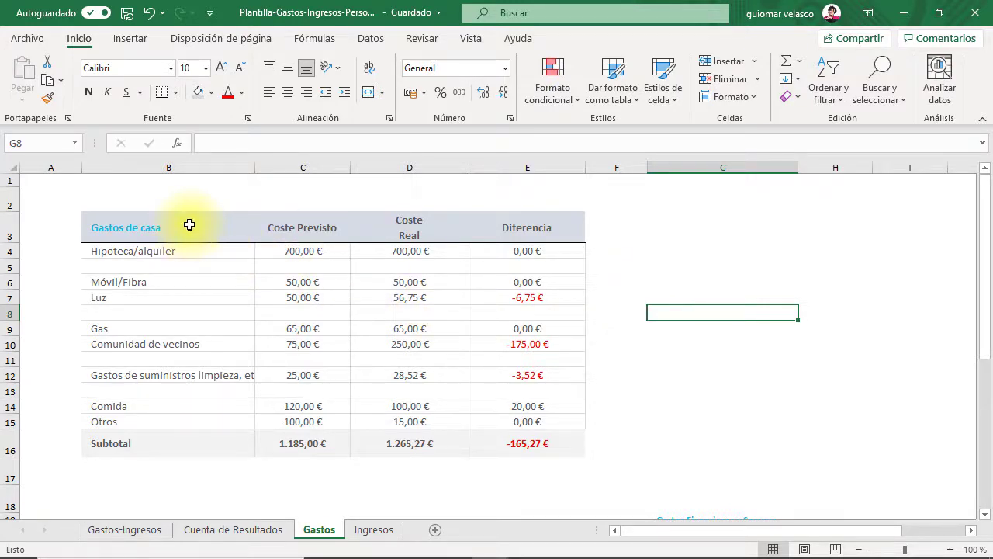
- Within B3:E16, select only the blank cells using Ir a Especial > Celdas en blanco
drag(189, 224, 535, 439)
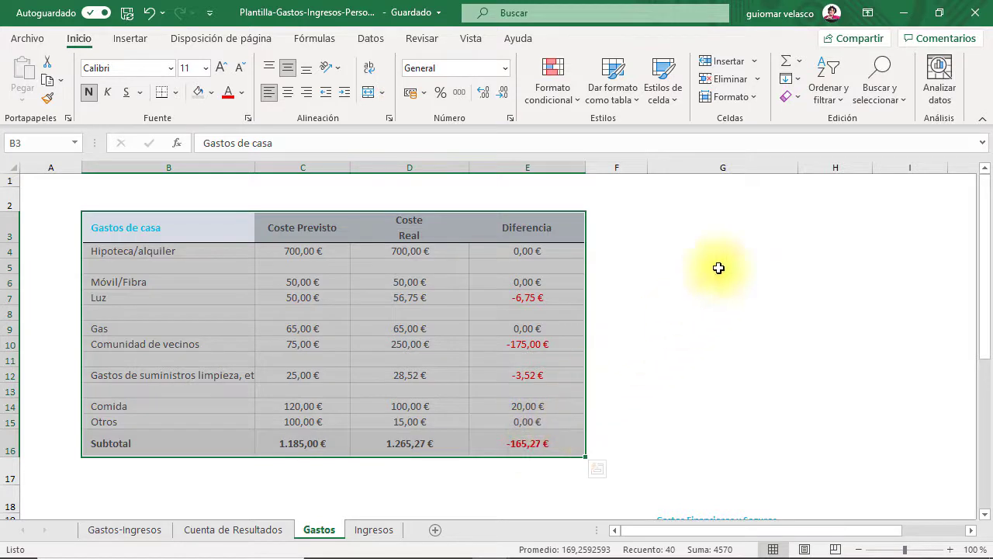
click(879, 100)
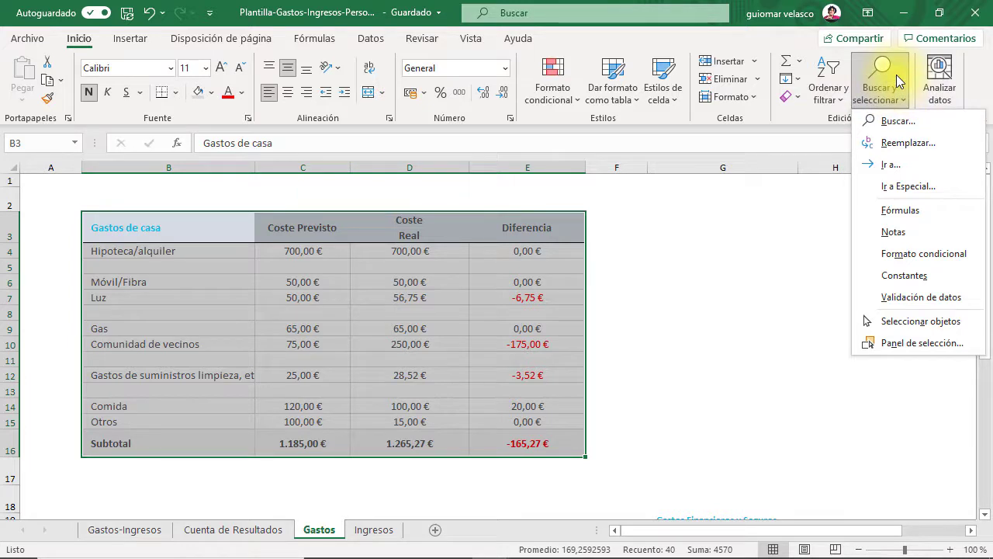
click(926, 186)
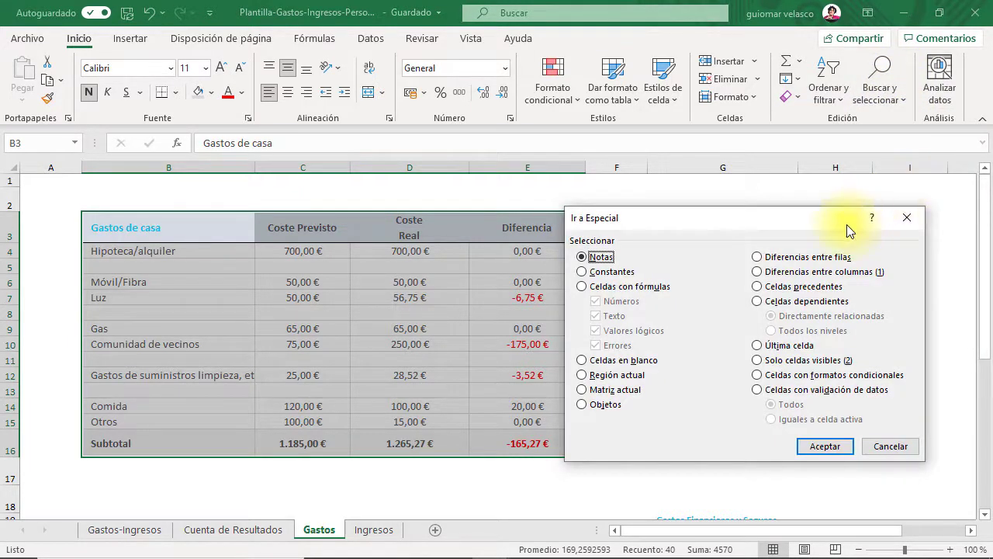
click(609, 362)
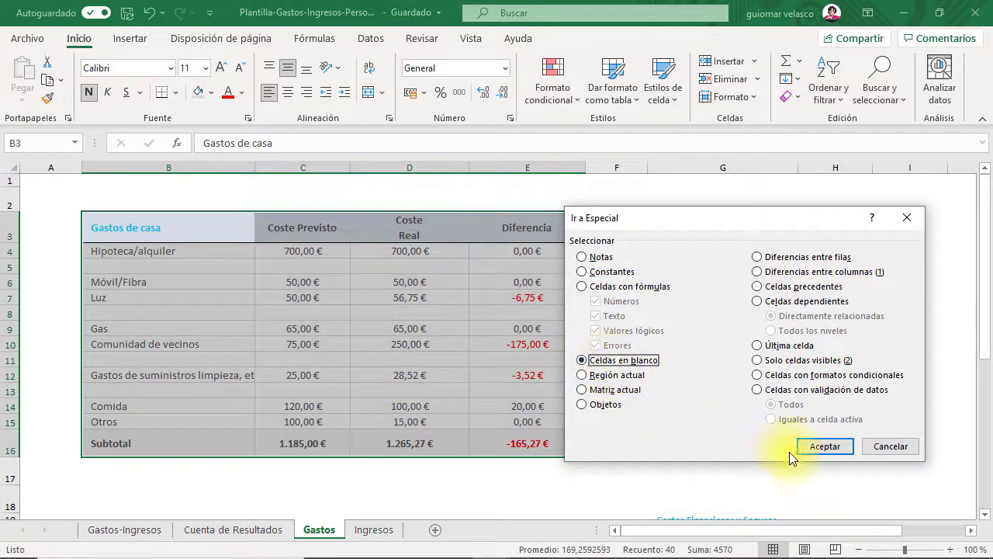
click(826, 448)
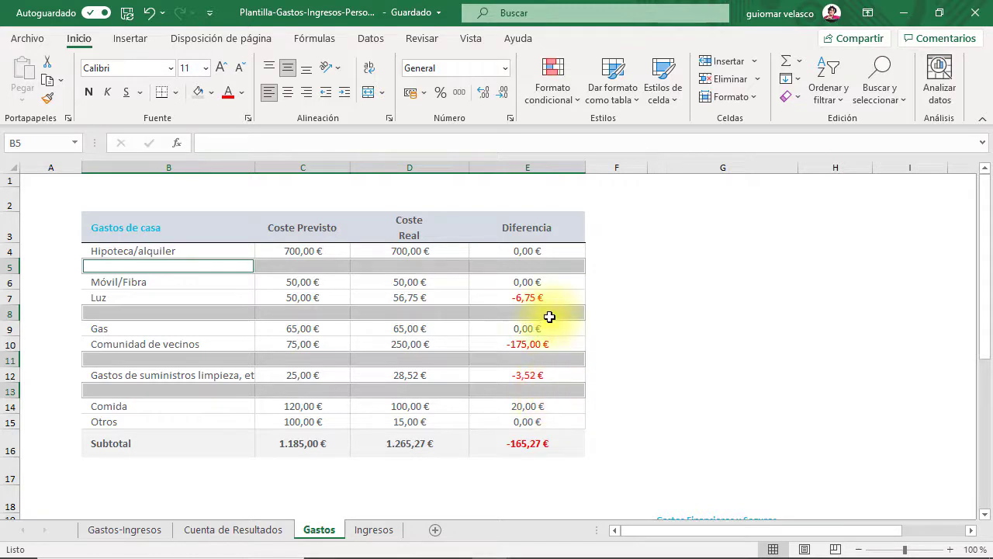
- Delete the entire rows containing the selected blank cells with Eliminar > Toda la fila
right_click(424, 317)
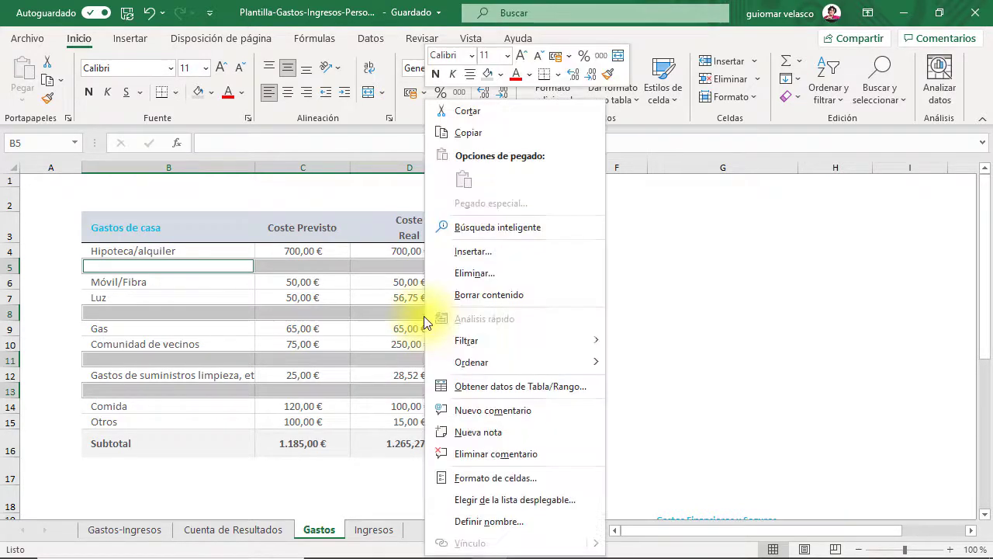
click(466, 278)
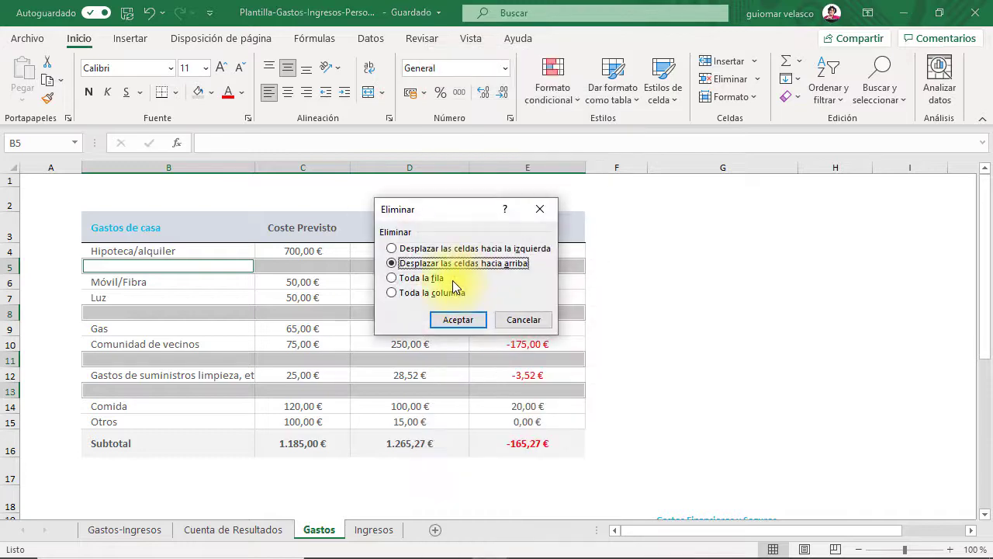
click(430, 282)
click(448, 315)
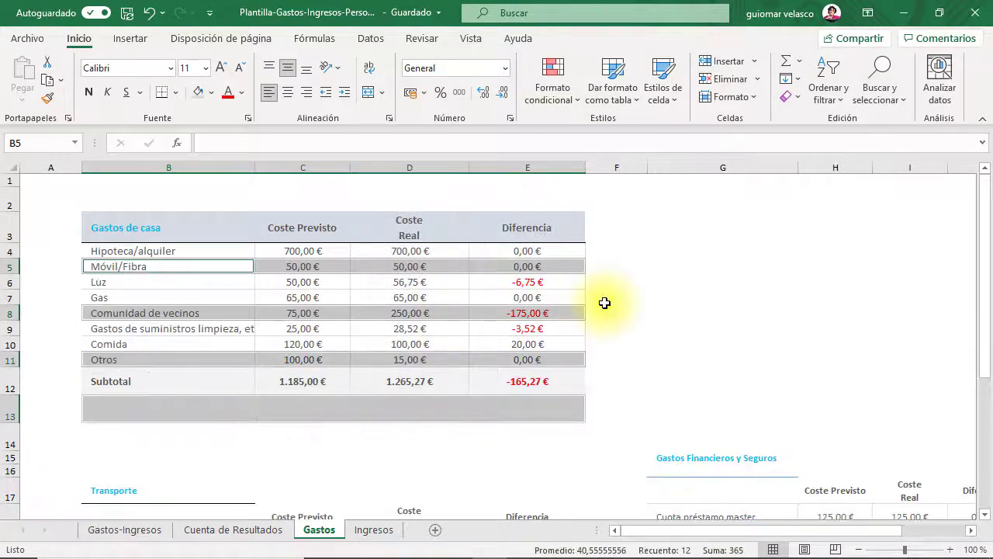
- Check the ribbon's Eliminar choices and close them without deleting anything
click(758, 80)
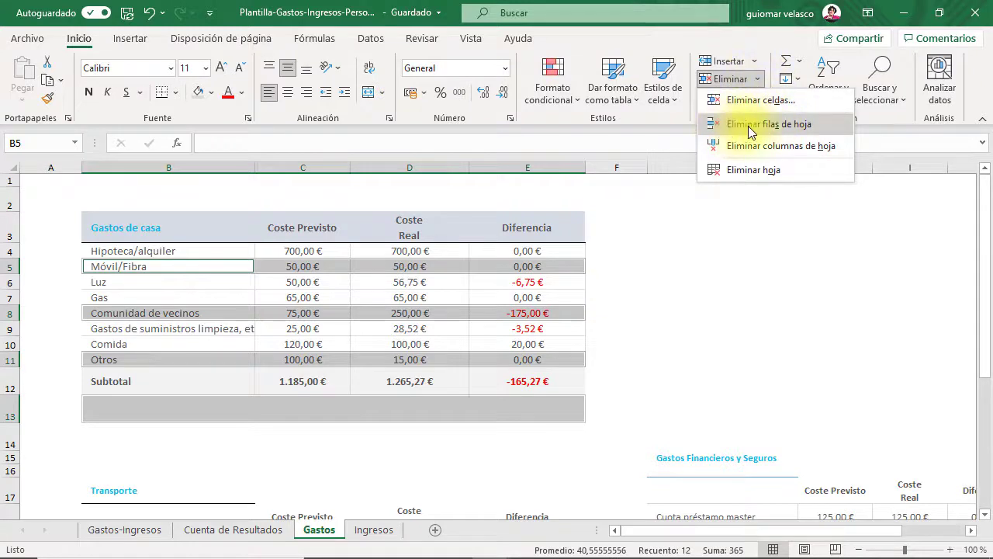
click(686, 261)
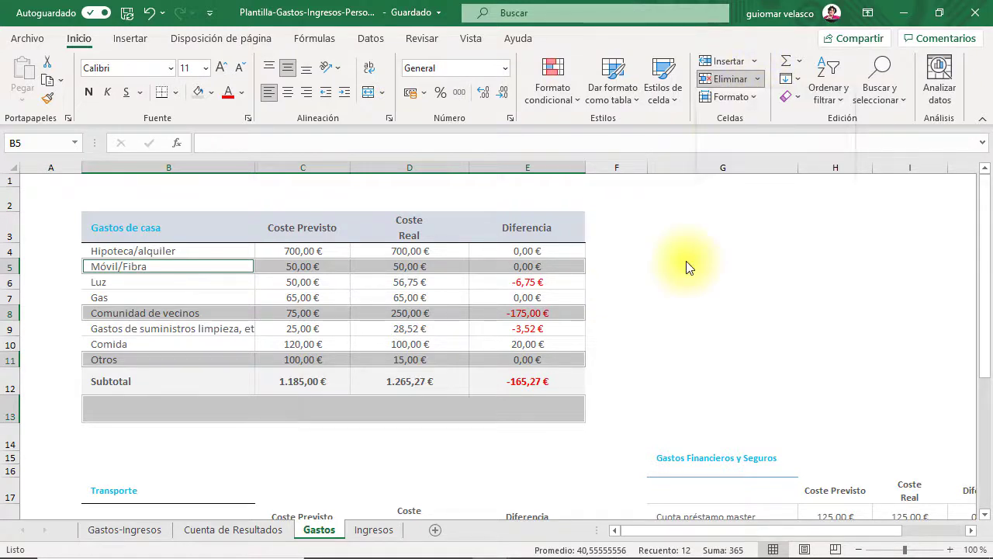
click(686, 261)
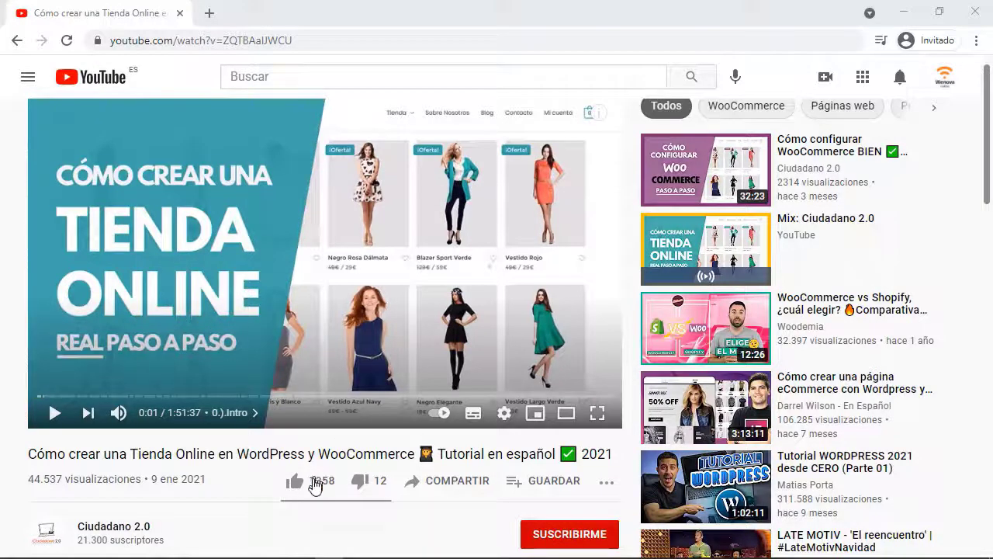
- Like the online-store tutorial video, subscribe to its channel and open the notification bell options
click(297, 487)
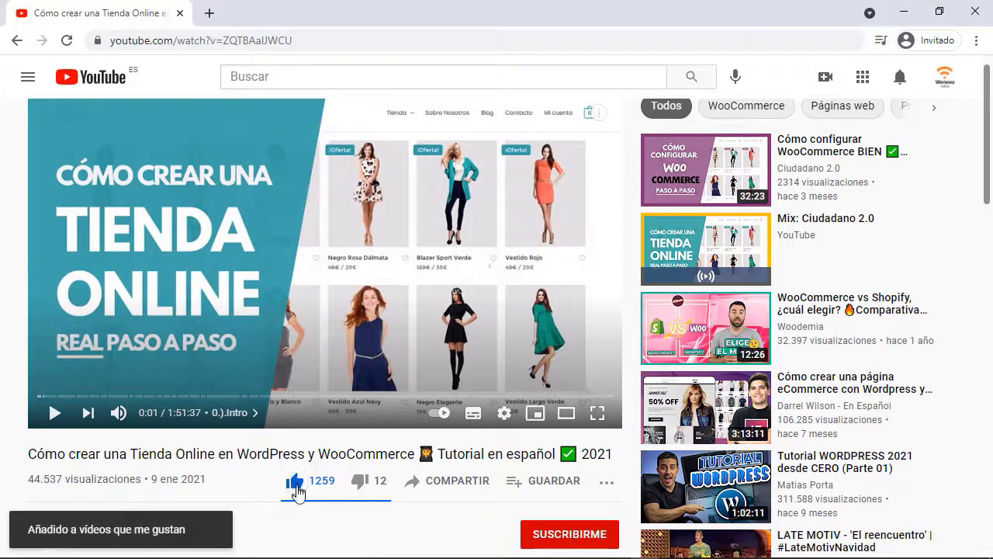
click(556, 546)
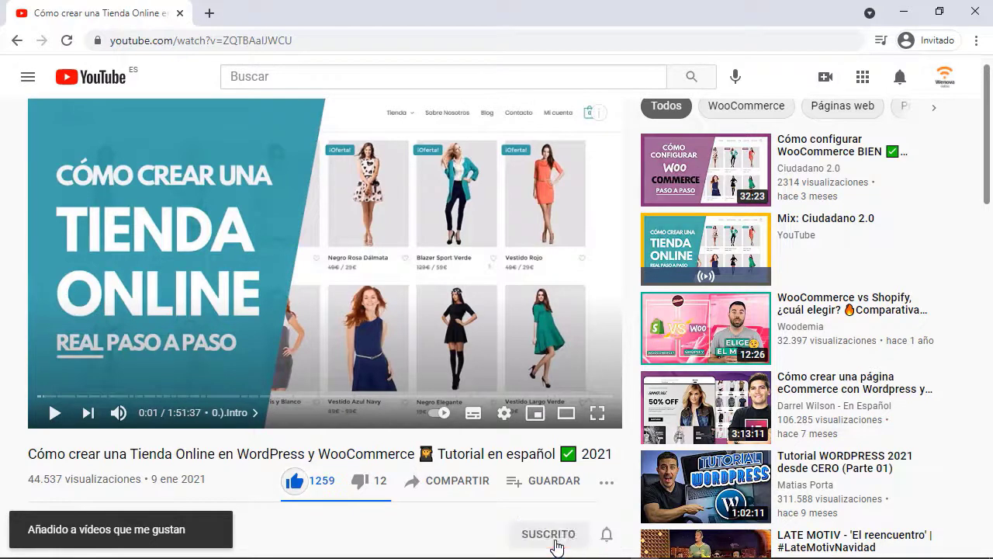
click(606, 535)
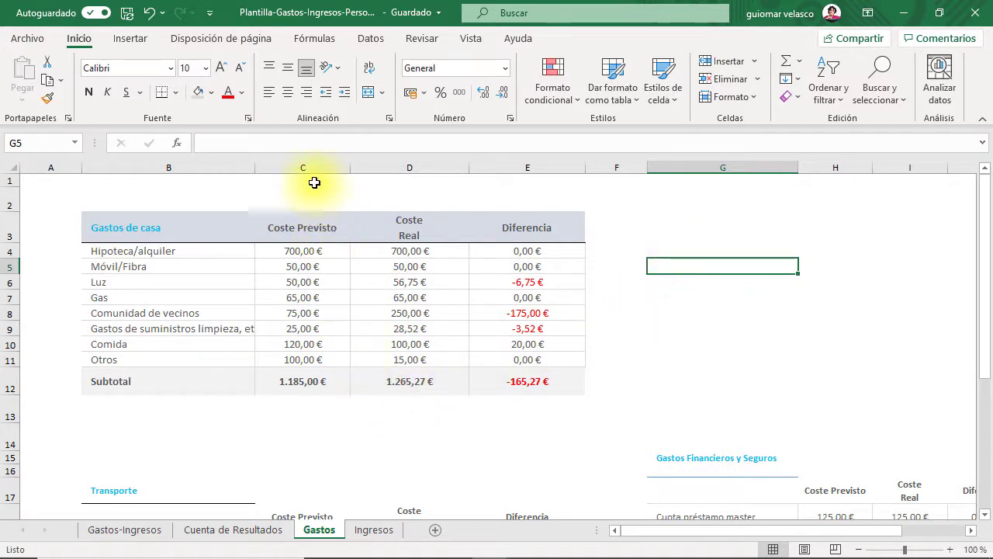
- Insert empty columns at C and E, before Coste Previsto and Coste Real
click(306, 160)
right_click(306, 160)
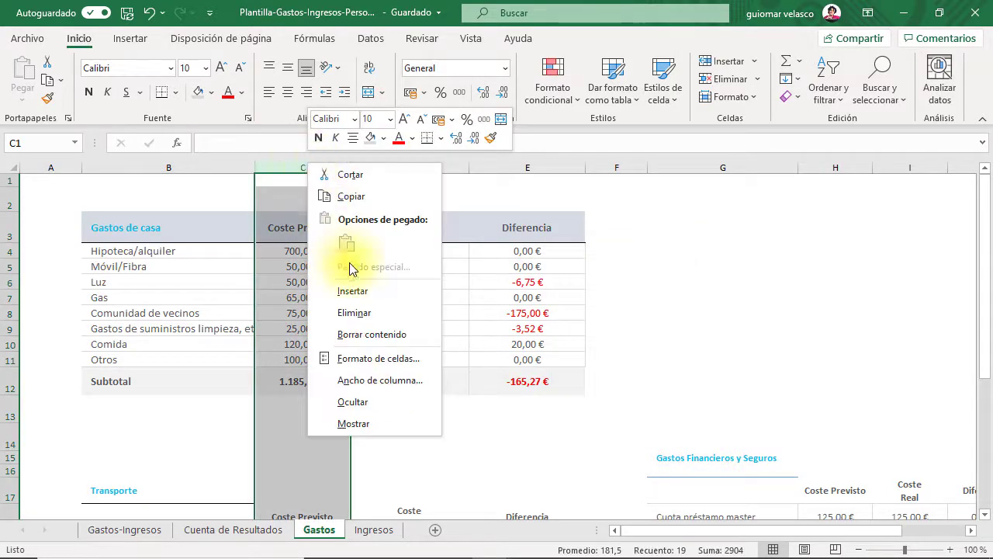
click(356, 291)
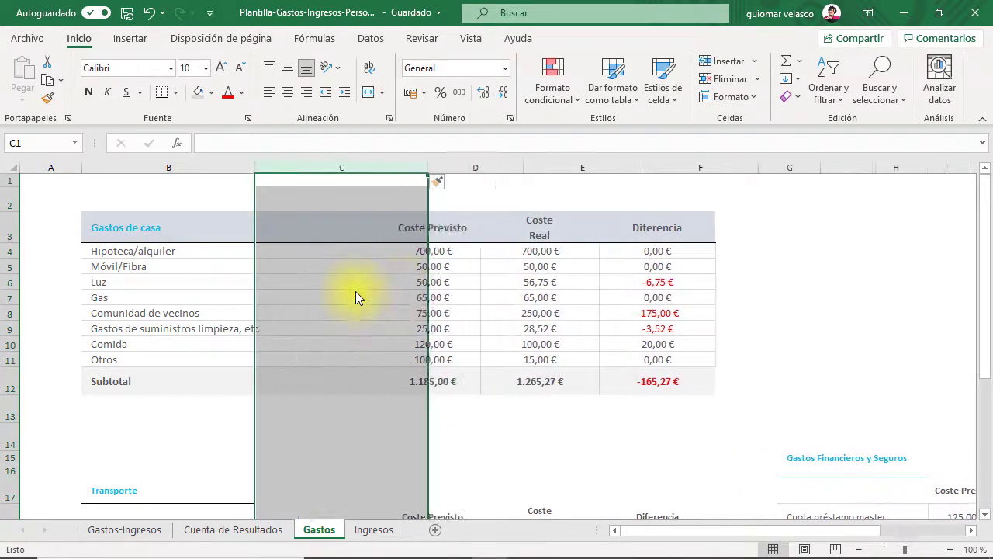
click(585, 162)
right_click(583, 162)
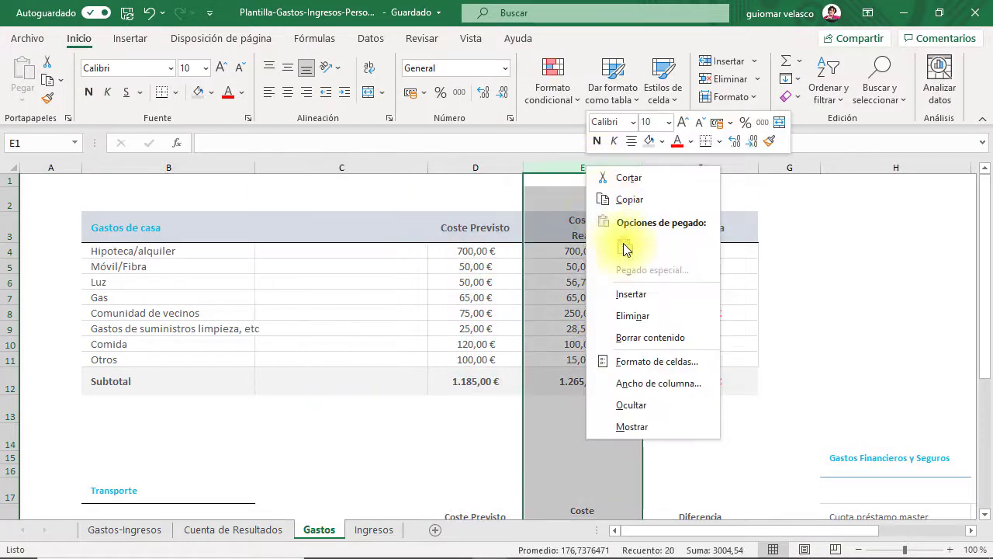
click(641, 291)
click(683, 281)
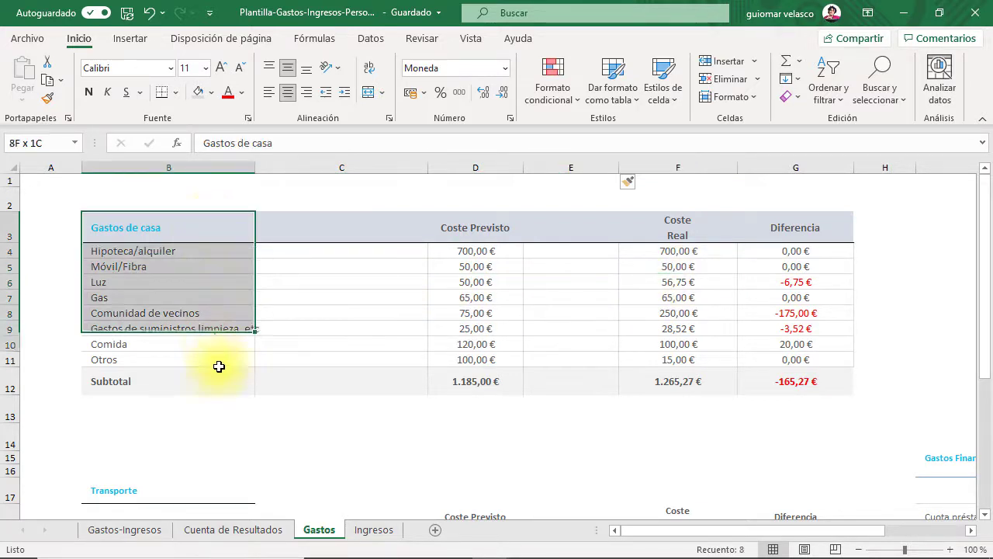
- Within B3:G12, select the blank cells of columns C and E via Ir a Especial > Celdas en blanco
mouse_move(209, 226)
mouse_down()
mouse_move(466, 386)
mouse_move(816, 375)
mouse_up()
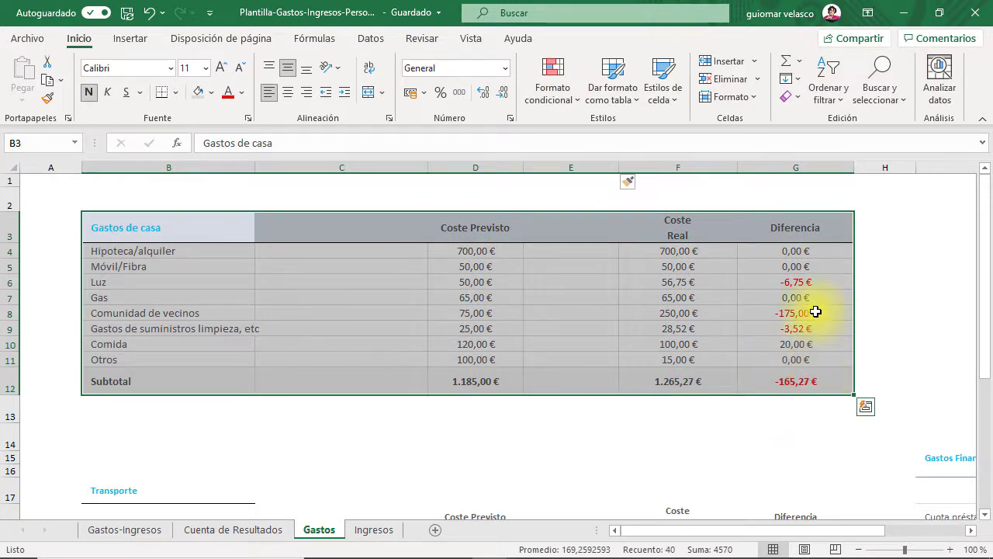
click(880, 85)
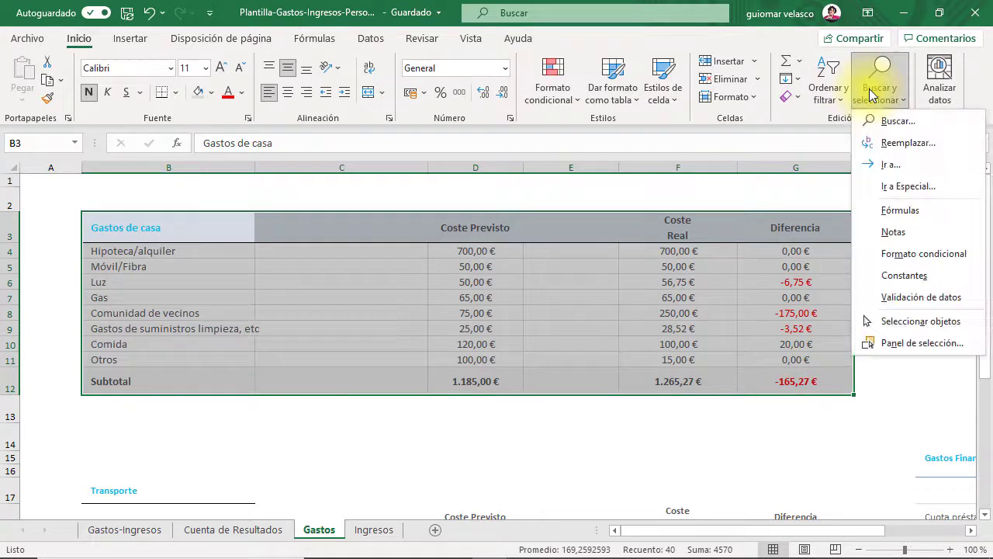
click(887, 188)
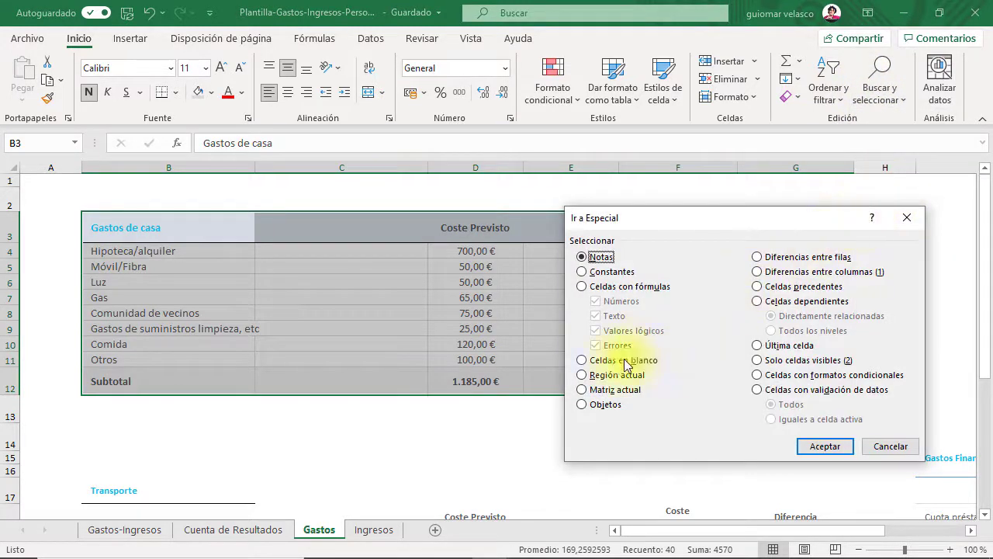
click(583, 360)
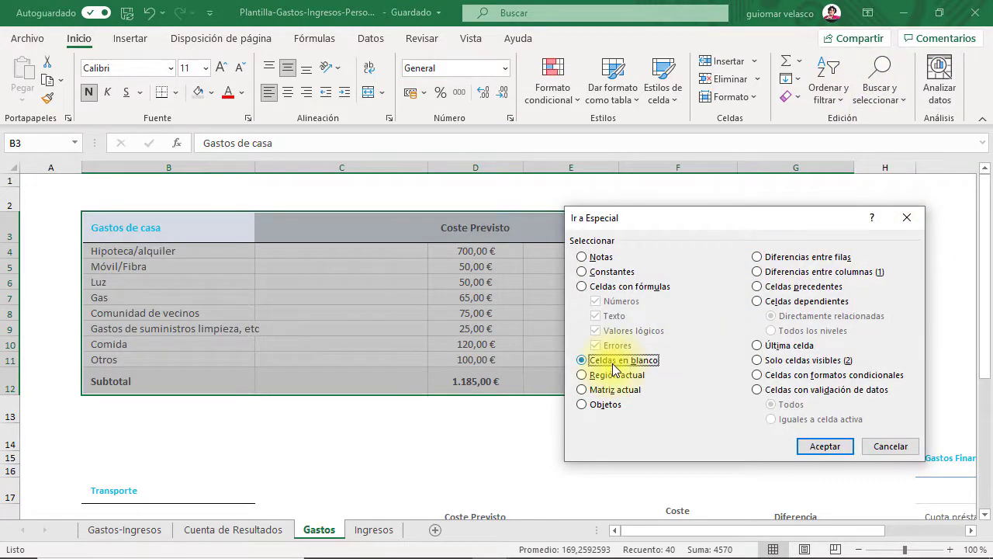
click(825, 446)
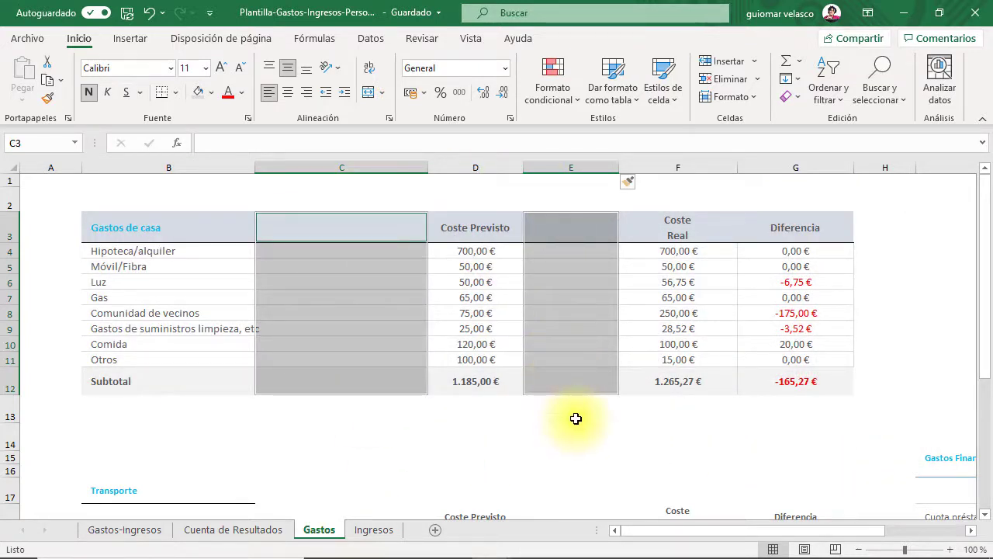
- Delete the blank columns C and E using Eliminar > Toda la columna
right_click(572, 327)
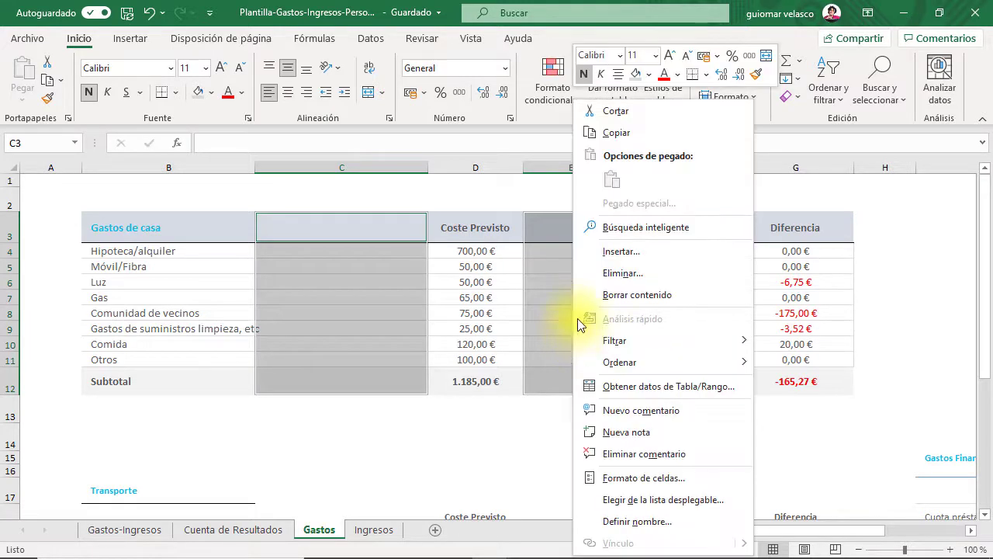
click(602, 278)
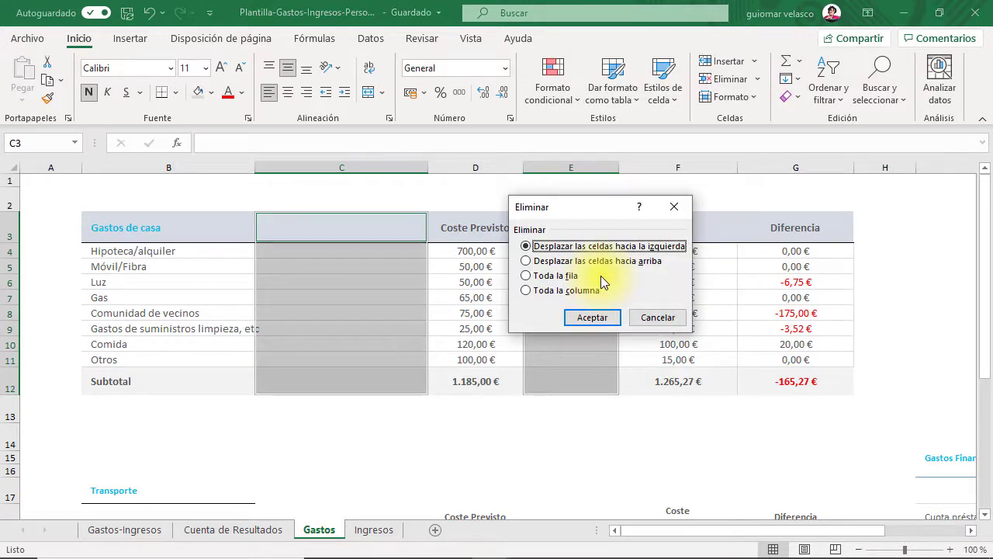
click(594, 290)
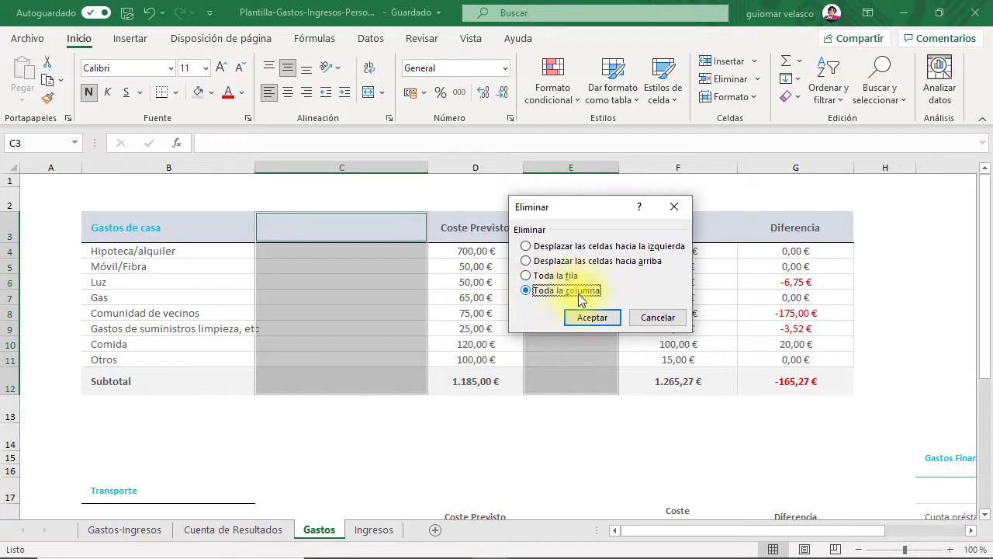
click(581, 318)
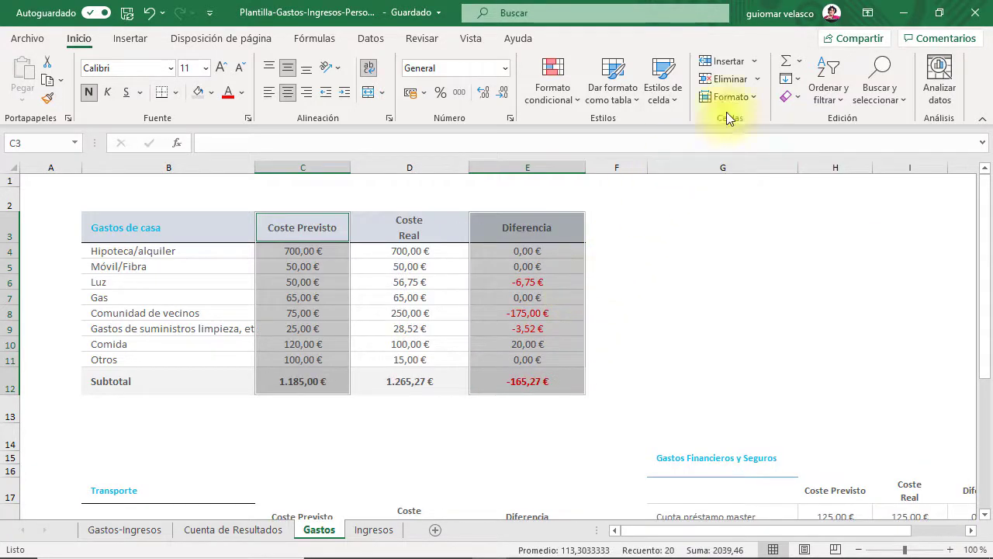
click(754, 78)
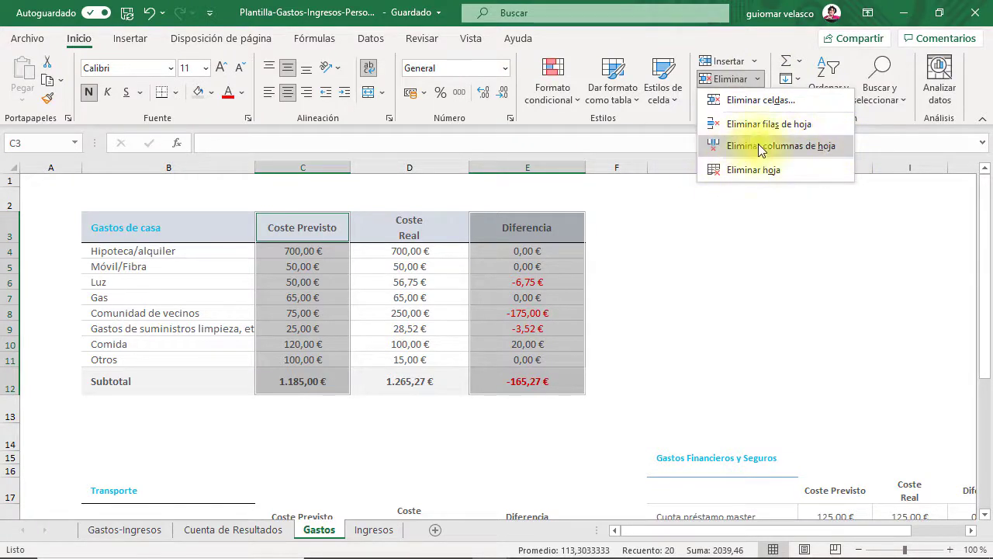
click(723, 246)
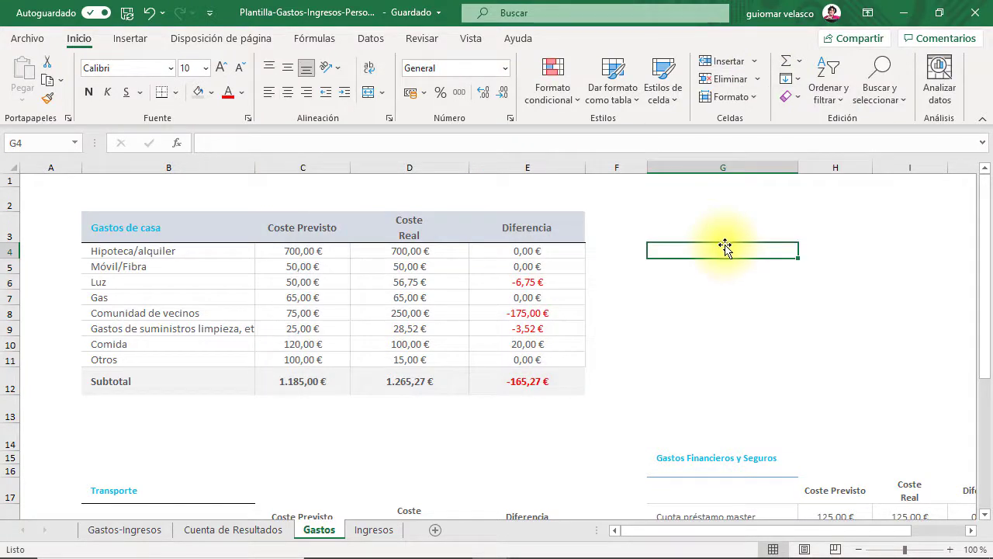